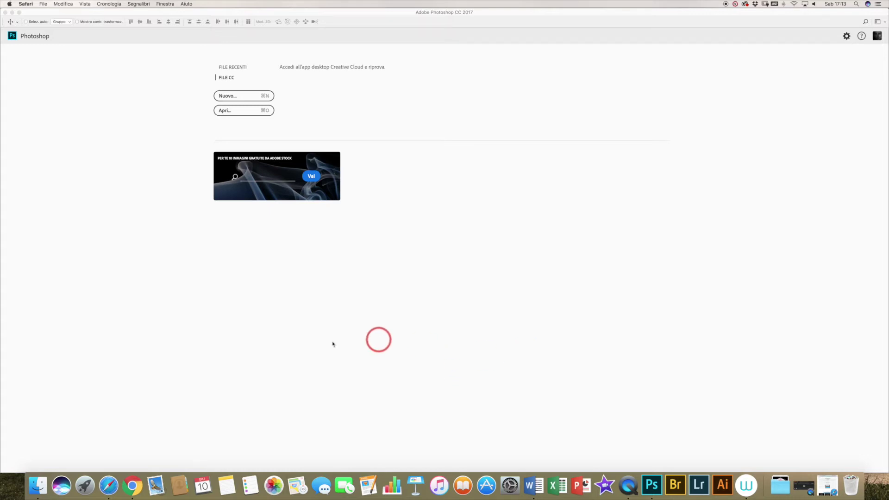
Step: Bring Safari's Tonality Masks Panel V2 product page to the front and close its window
left_click(110, 484)
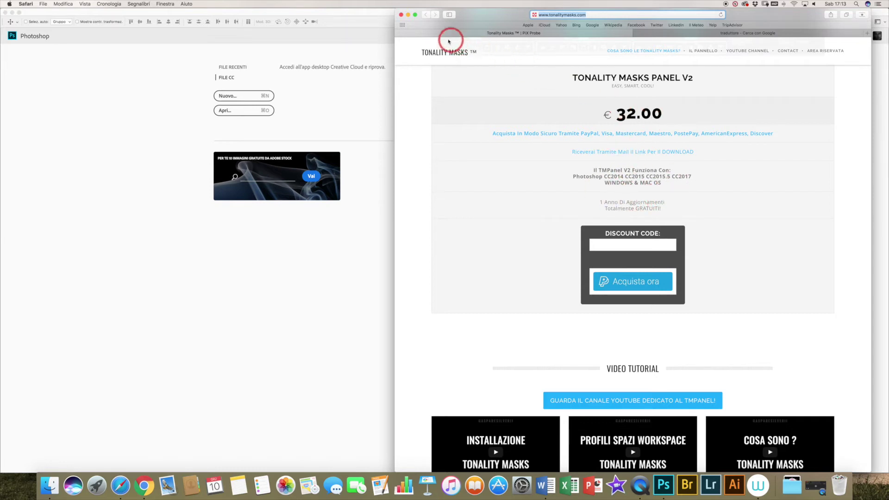
left_click(401, 14)
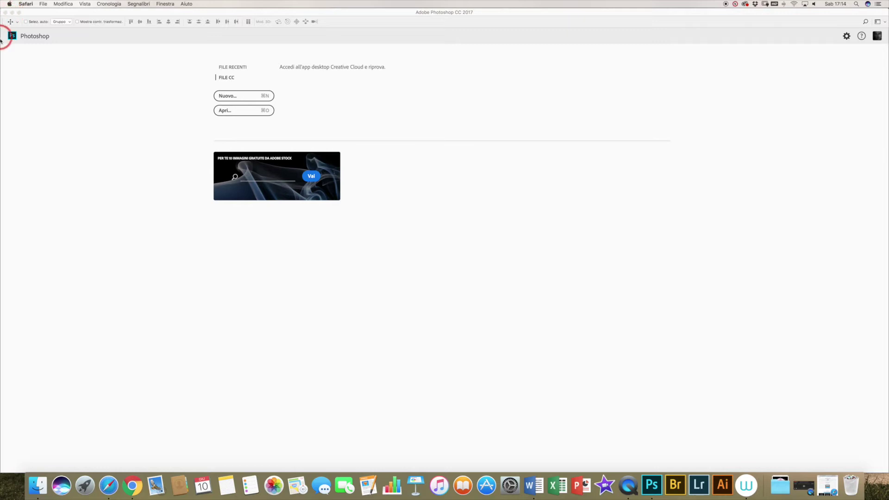
Step: Quit Photoshop with Esci from its Dock menu, then open Finder on the Download folder
left_click(5, 13)
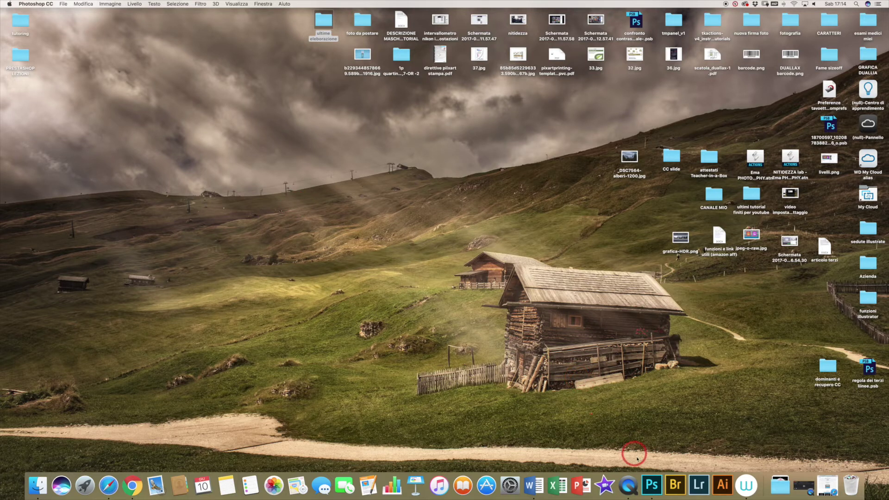
left_click(653, 491)
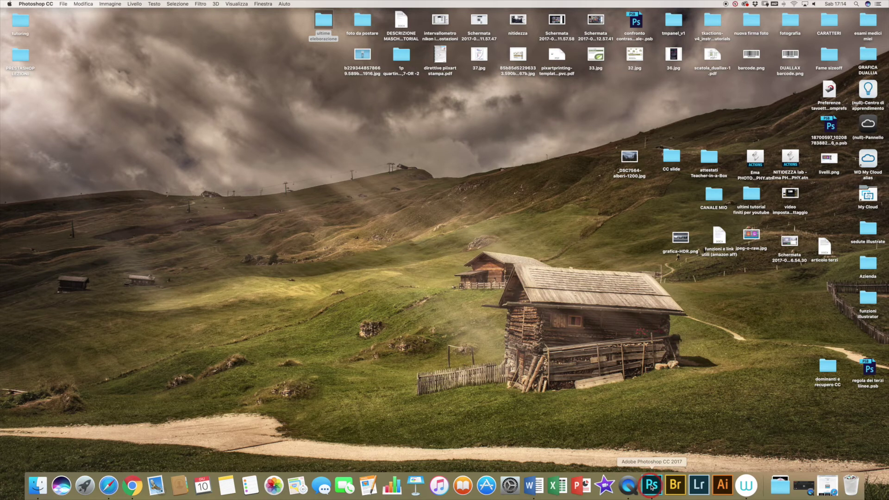
right_click(651, 487)
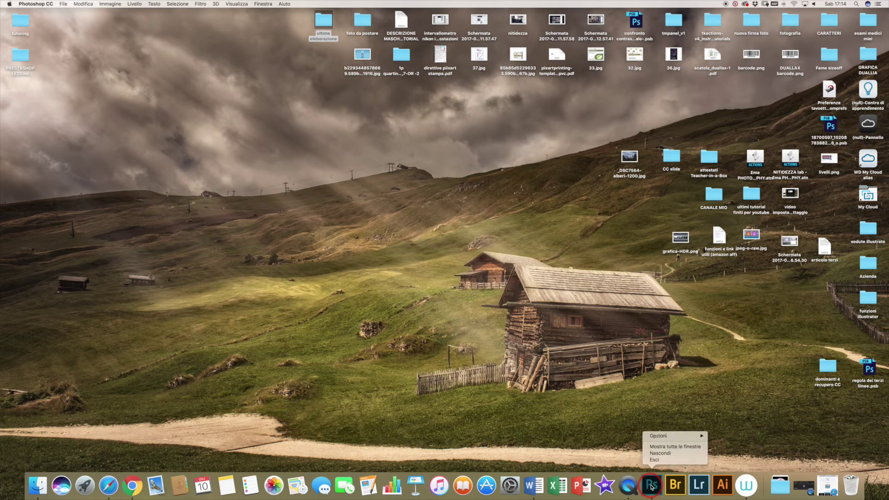
left_click(653, 454)
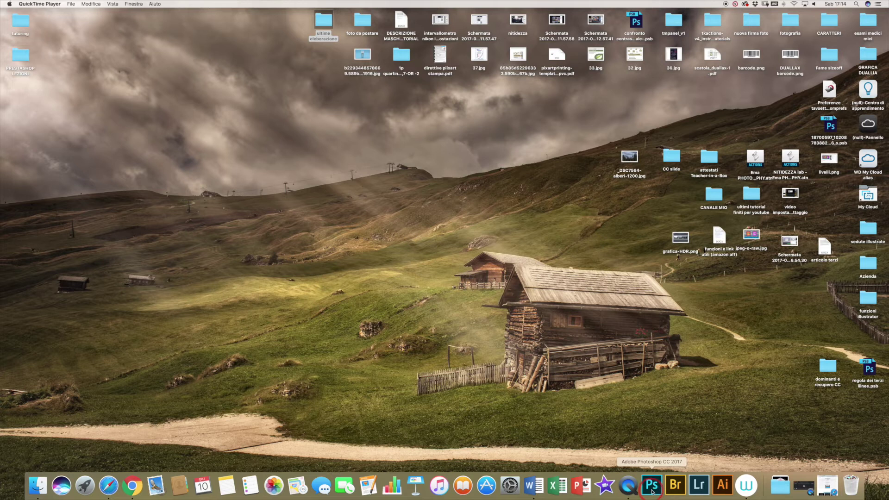
left_click(646, 487)
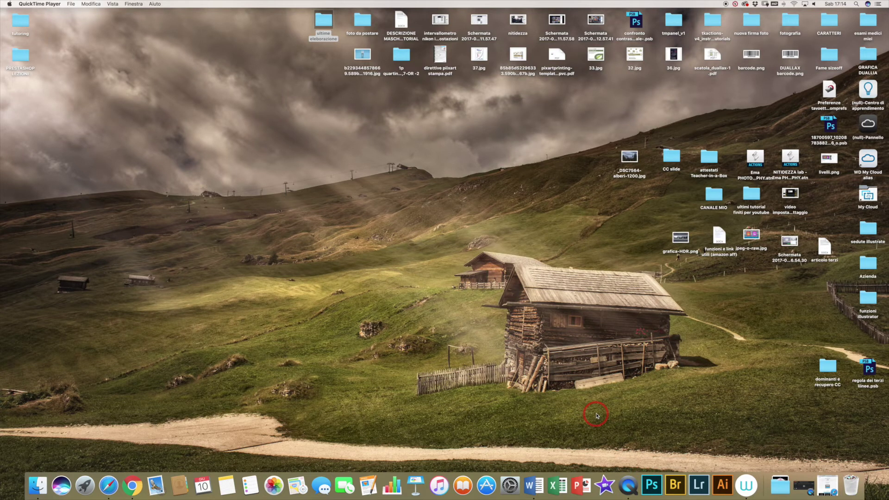
left_click(655, 490)
left_click(250, 234)
left_click(111, 108)
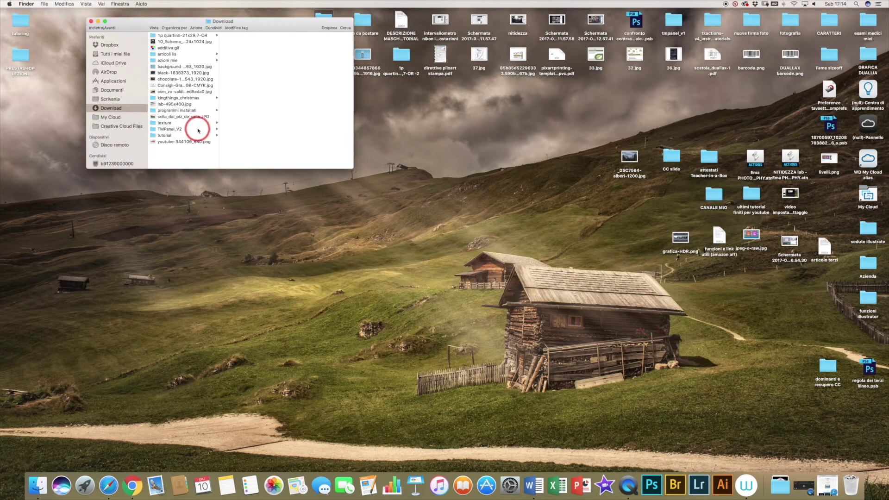
Step: Show the TMPanel_V2 folder's contents in Finder column view, then open the Vai menu
left_click(168, 129)
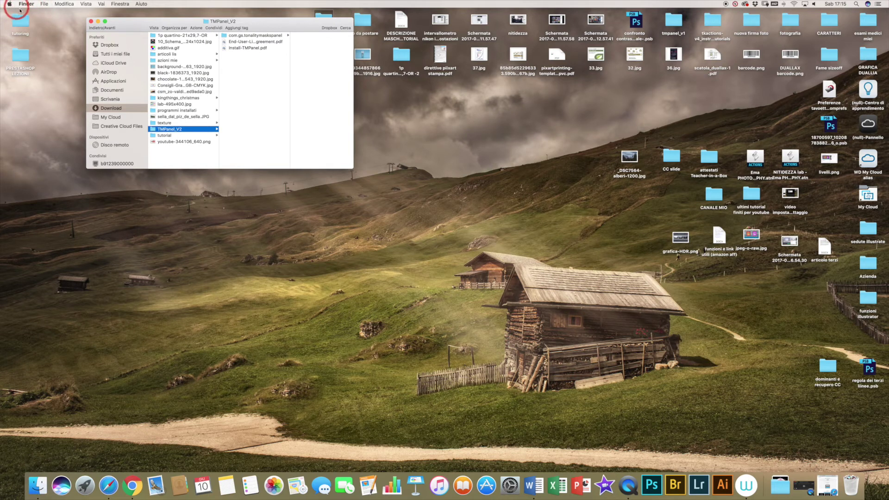
left_click(100, 4)
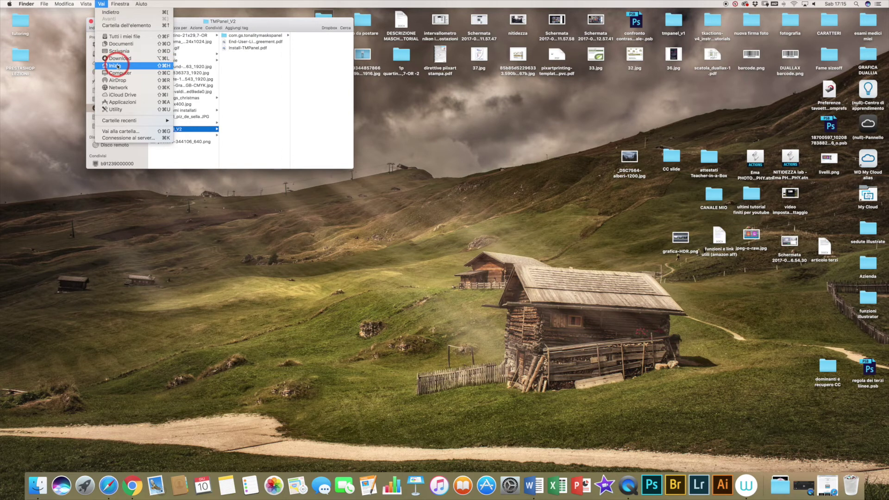
Step: Hold Option to reach Libreria, open Application Support > Adobe, and widen the Finder window
key("alt")
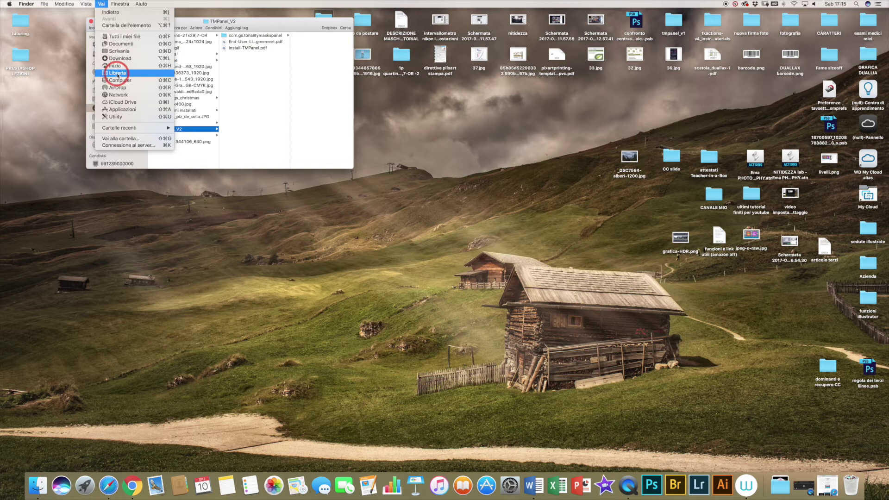
left_click(118, 73)
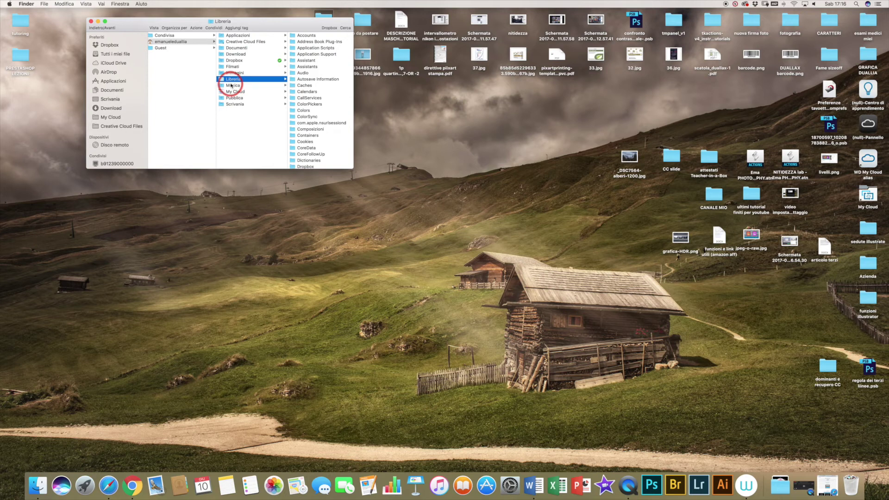
scroll(250, 83, "right", 2)
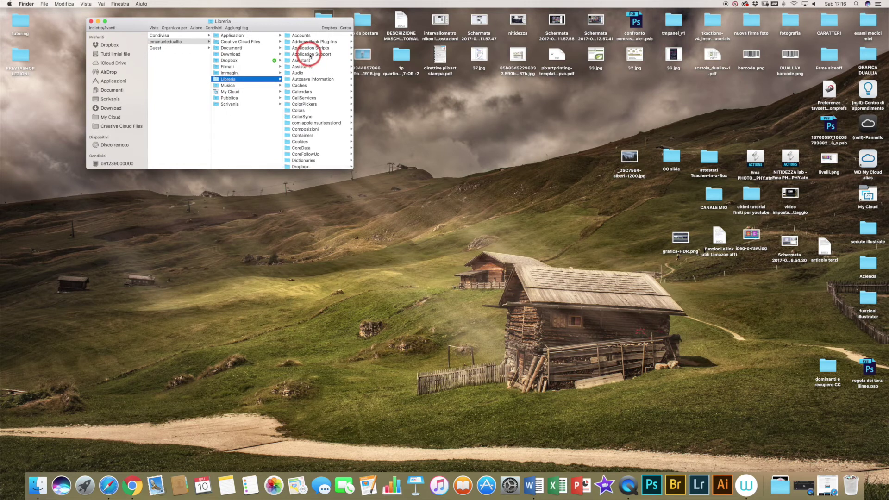
left_click(310, 55)
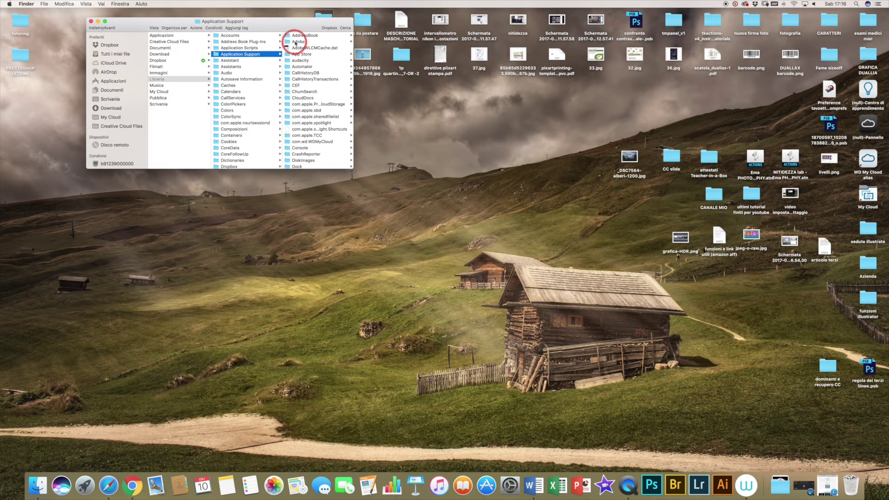
left_click(299, 42)
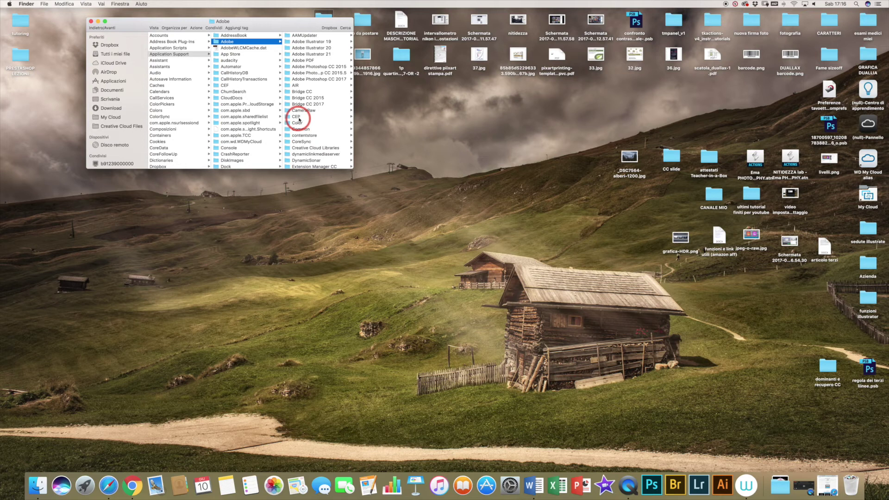
left_click_drag(349, 168, 410, 300)
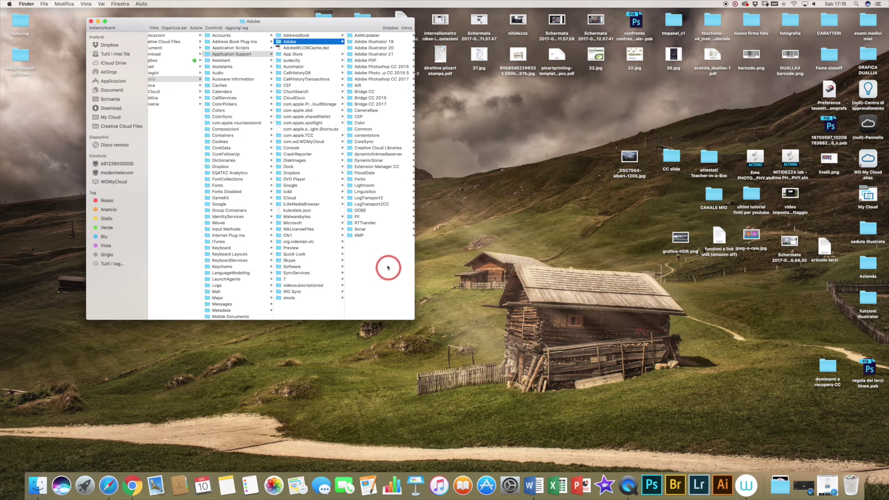
Step: Create an untitled folder inside Adobe, then move it to the Trash
right_click(386, 263)
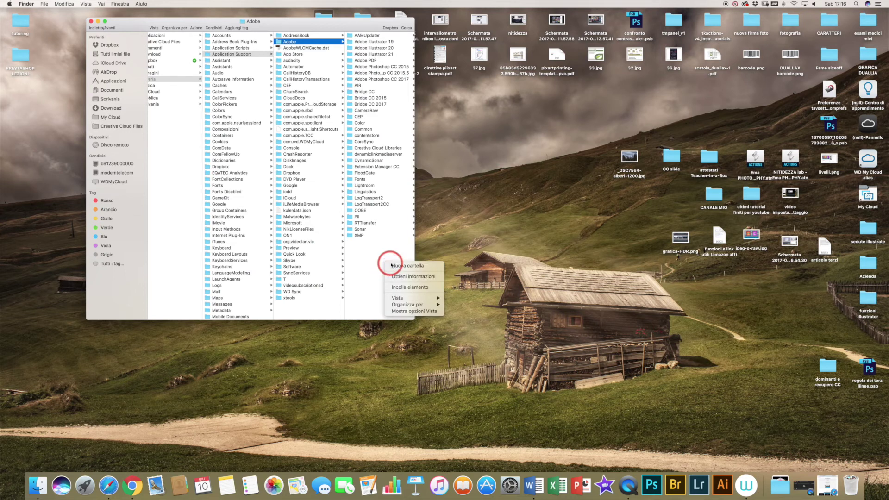
left_click(390, 266)
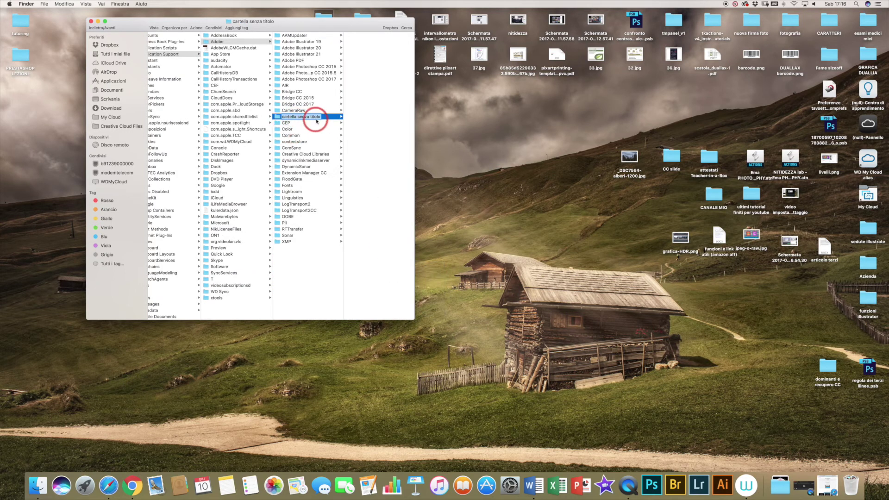
left_click(319, 250)
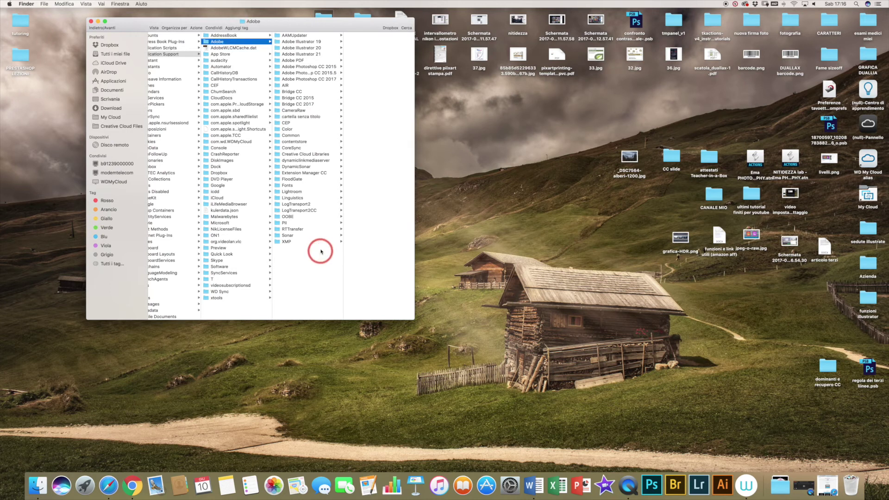
left_click(286, 117)
right_click(286, 118)
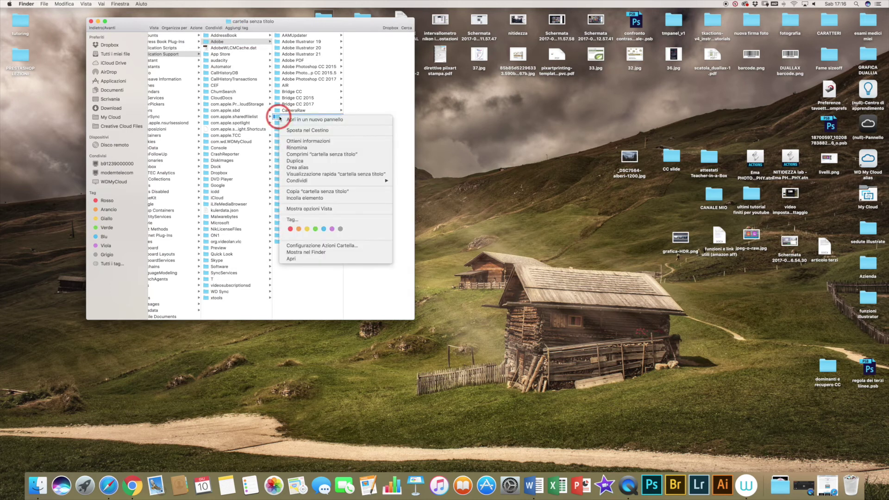
left_click(288, 131)
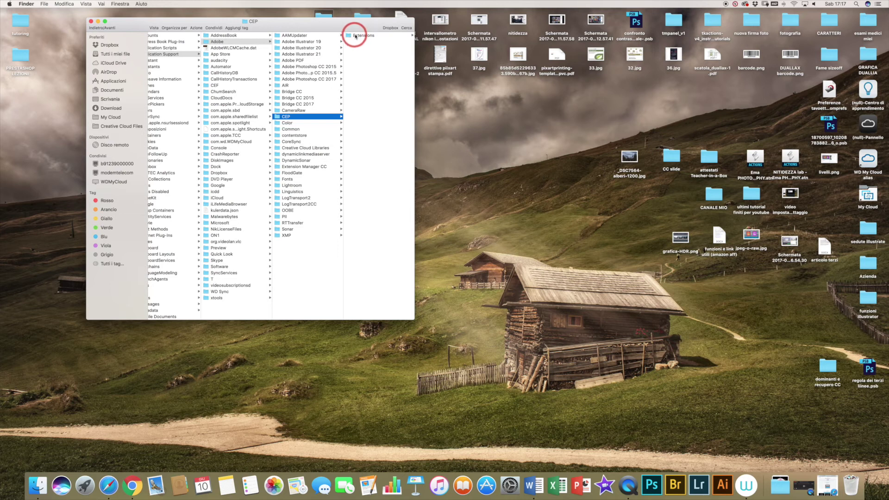
Step: Show CEP's Extensions folder, with a second Finder window at top-right on Download
left_click(364, 36)
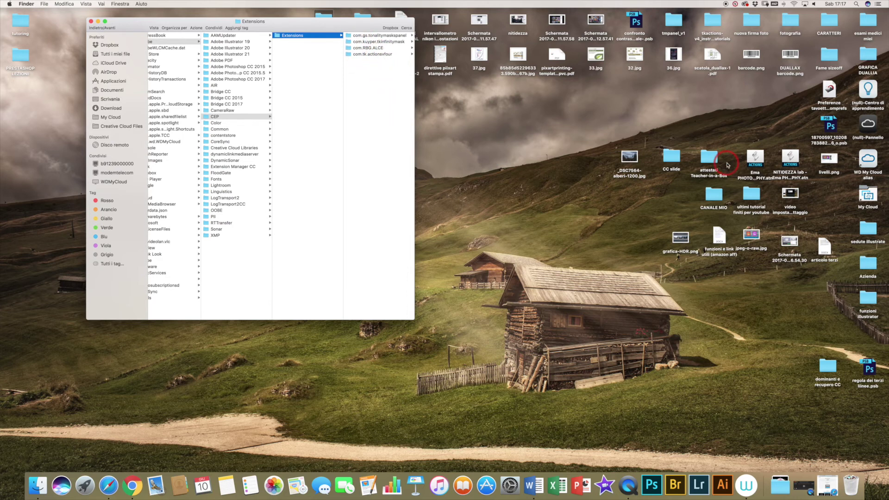
left_click_drag(338, 22, 329, 57)
double_click(323, 21)
left_click_drag(324, 19, 775, 6)
left_click(574, 99)
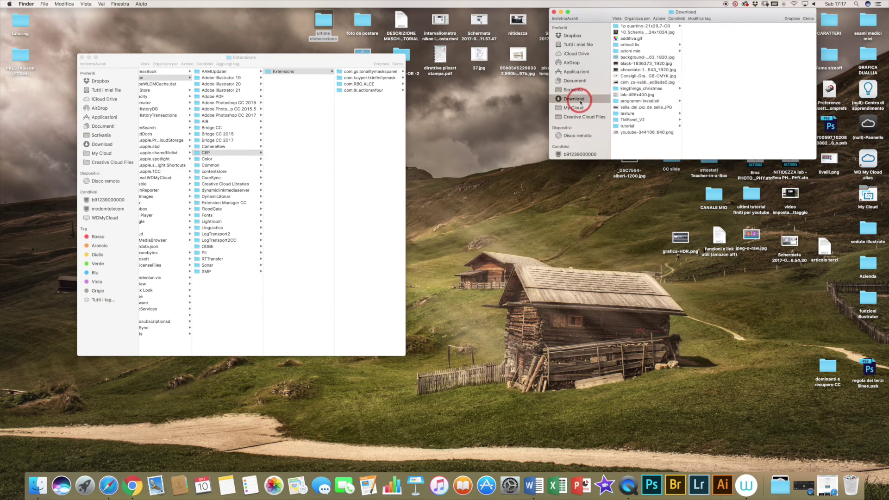
Step: Copy the com.gs.tonalitymaskspanel folder from TMPanel_V2
left_click(634, 120)
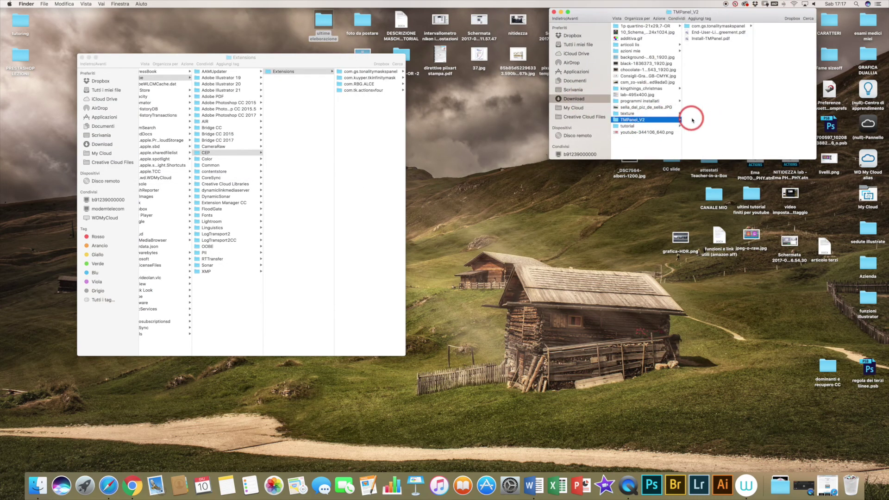
left_click(700, 27)
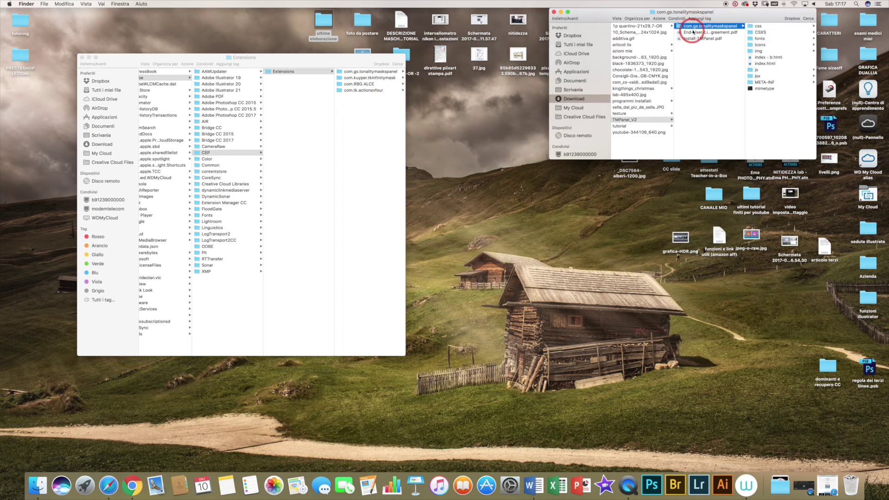
right_click(694, 27)
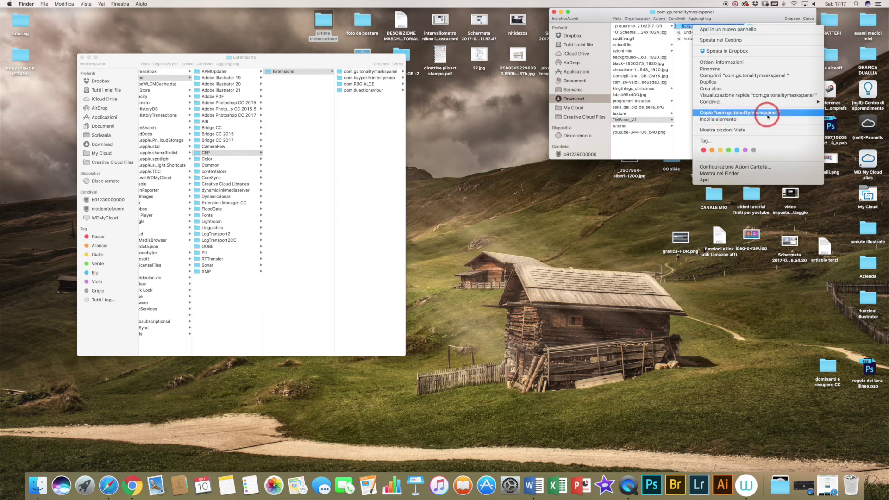
left_click(369, 137)
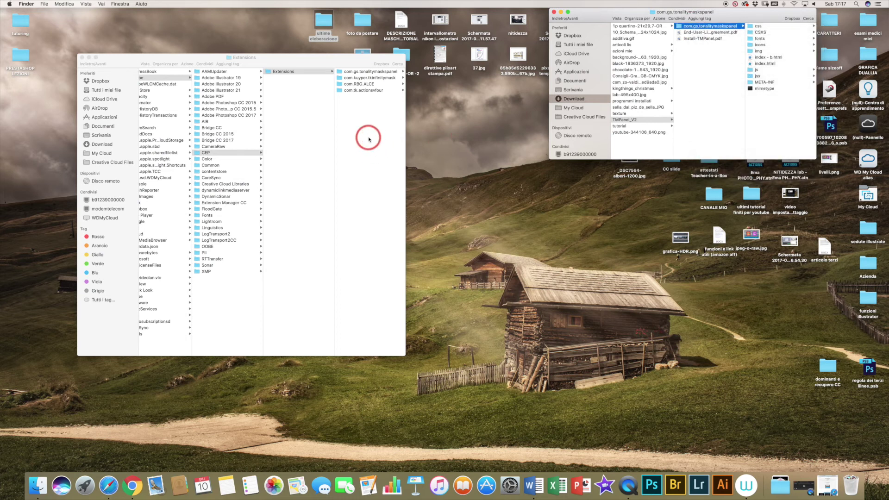
Step: Paste com.gs.tonalitymaskspanel into the Extensions folder and close the Extensions window
right_click(370, 138)
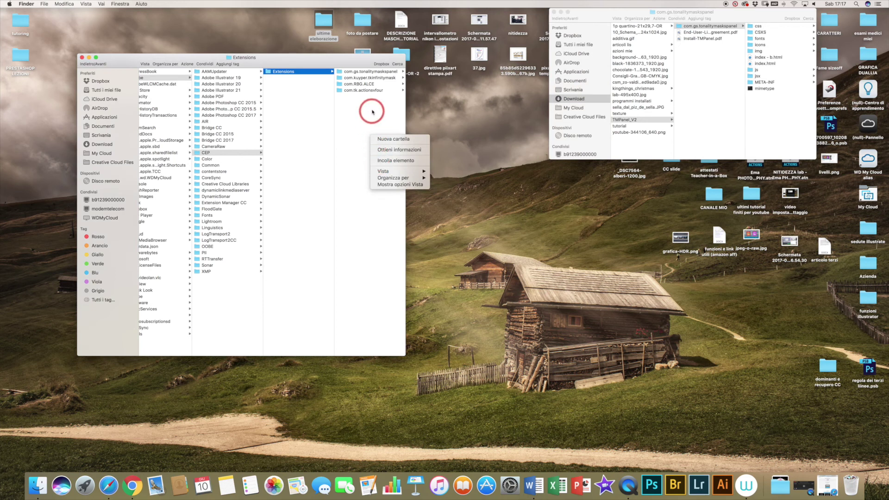
left_click(363, 73)
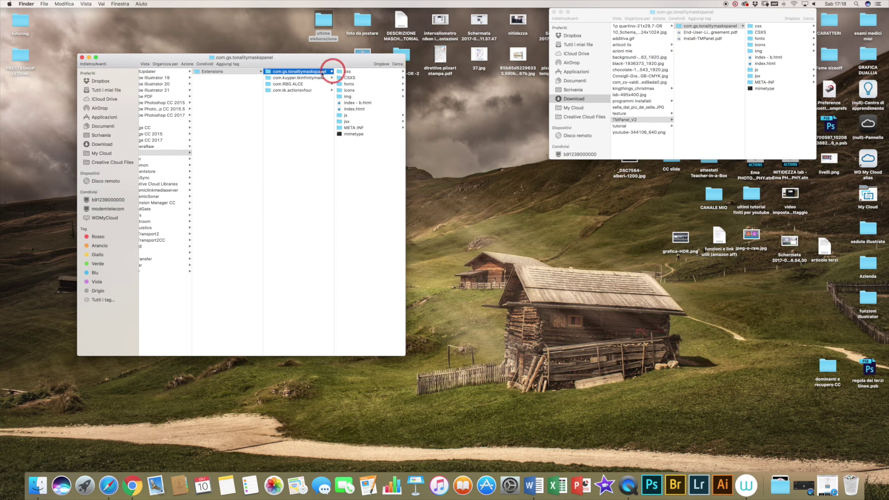
scroll(260, 90, "left", 3)
scroll(263, 90, "left", 2)
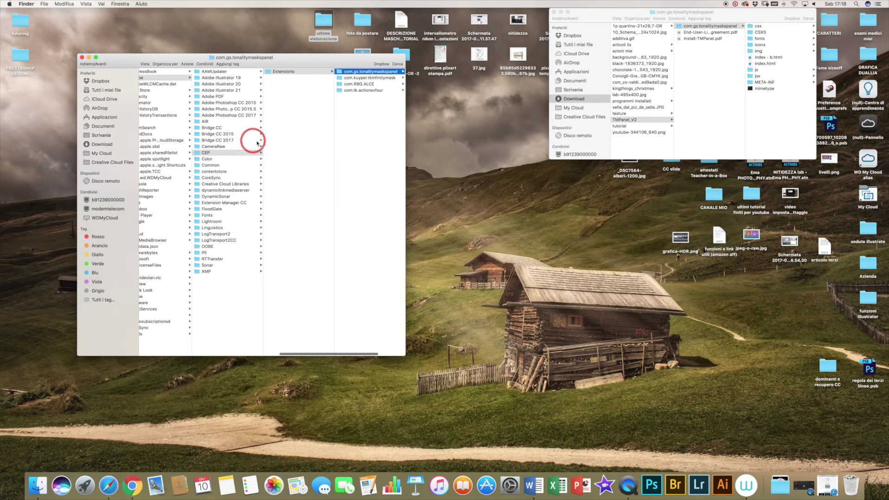
scroll(297, 136, "right", 3)
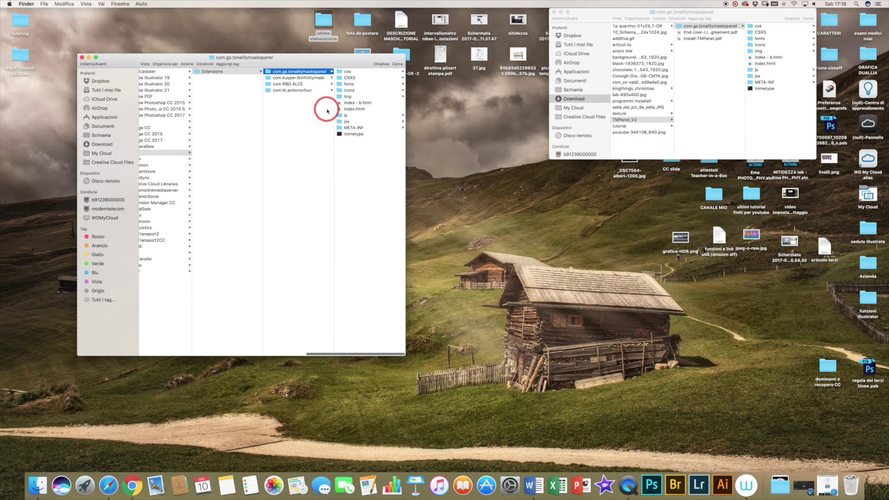
left_click(80, 58)
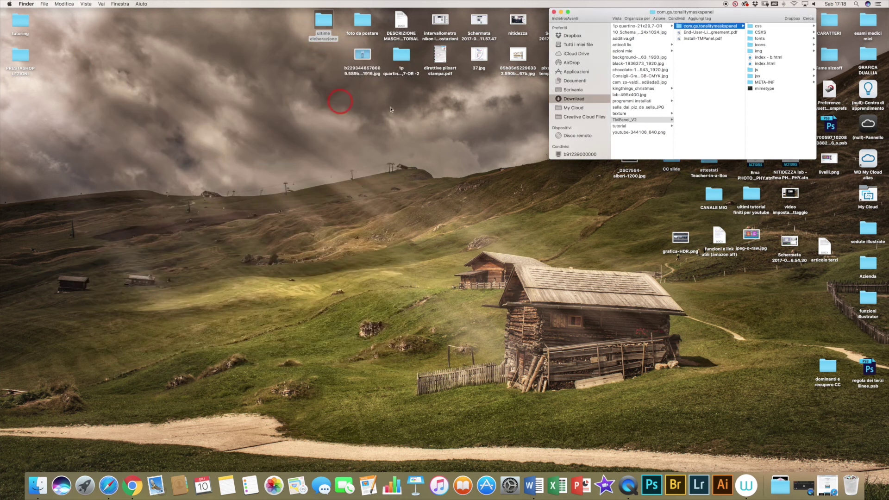
Step: Close the Downloads window, return to Photoshop, and create a new blank document with Nuovo
left_click(554, 12)
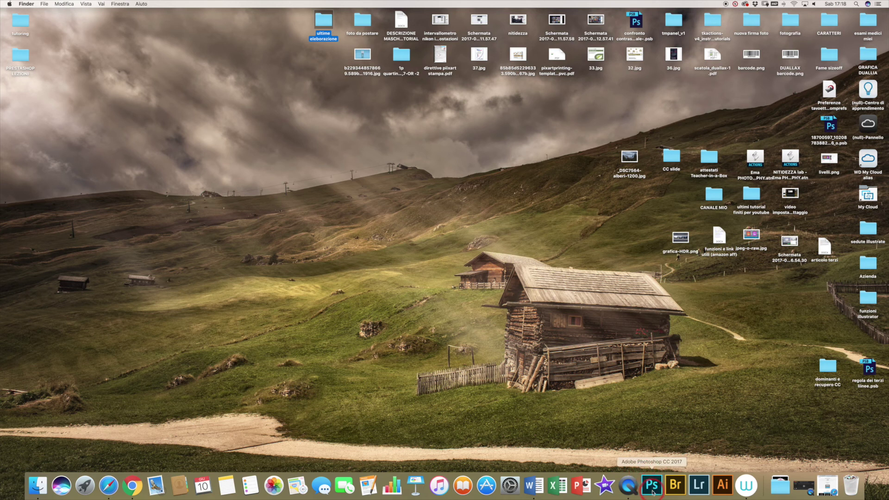
left_click(652, 487)
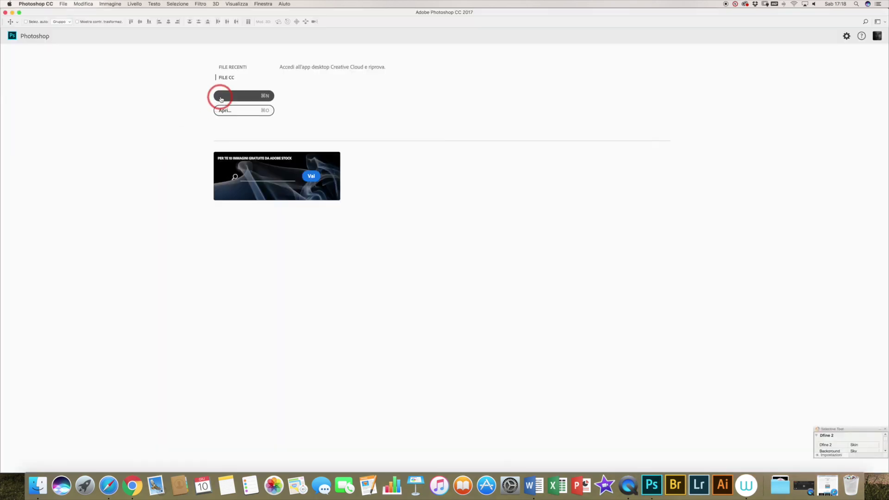
left_click(61, 5)
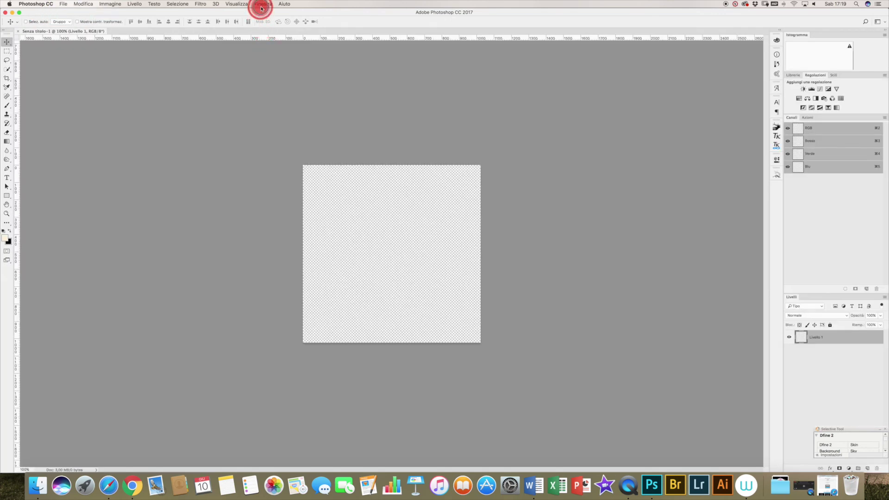
Step: Open the TMPanel v2 panel from Finestra > Estensioni, collapsing and reopening it
left_click(262, 4)
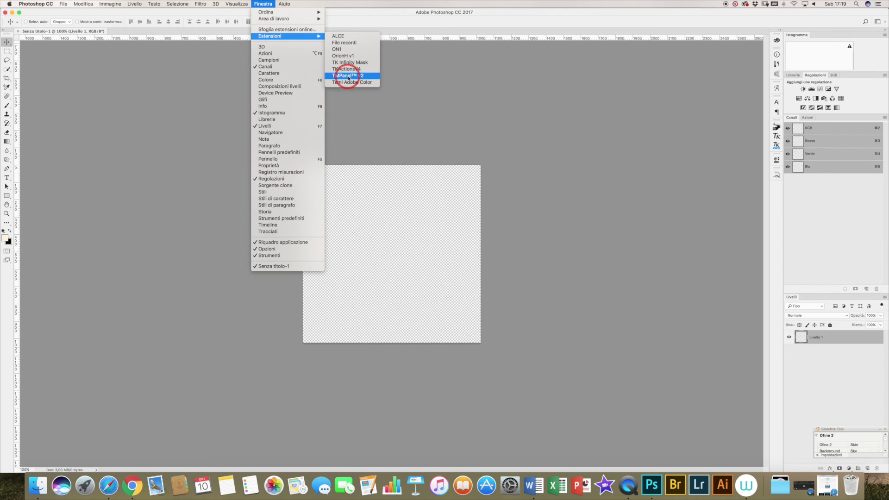
left_click(359, 77)
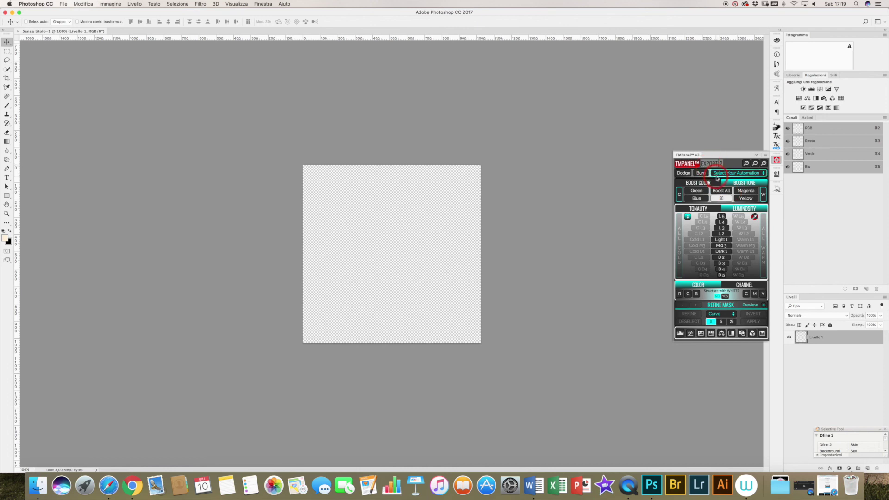
left_click(756, 155)
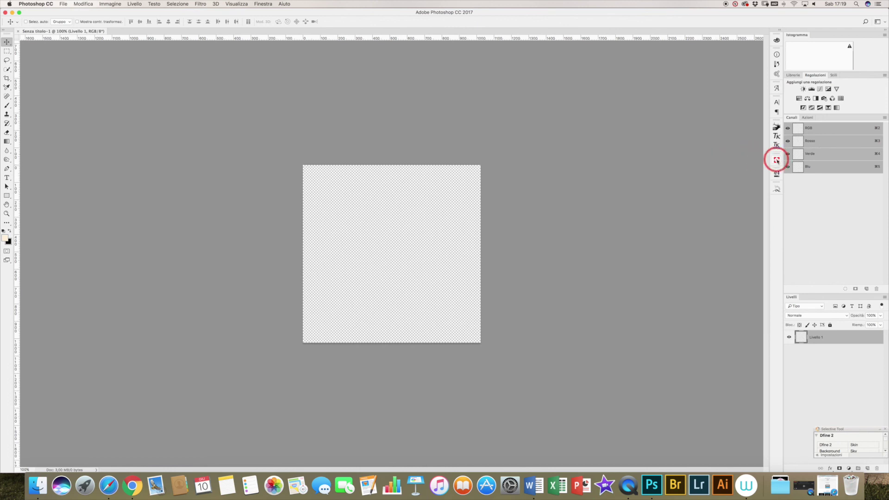
left_click(777, 160)
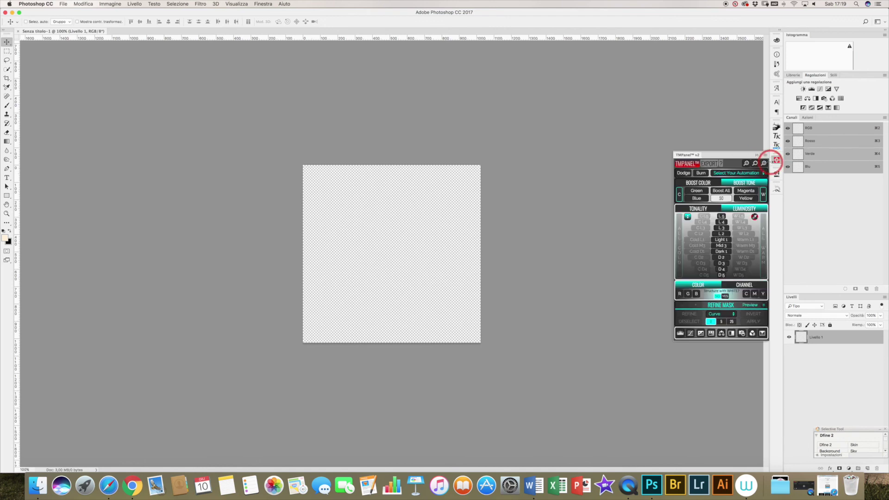